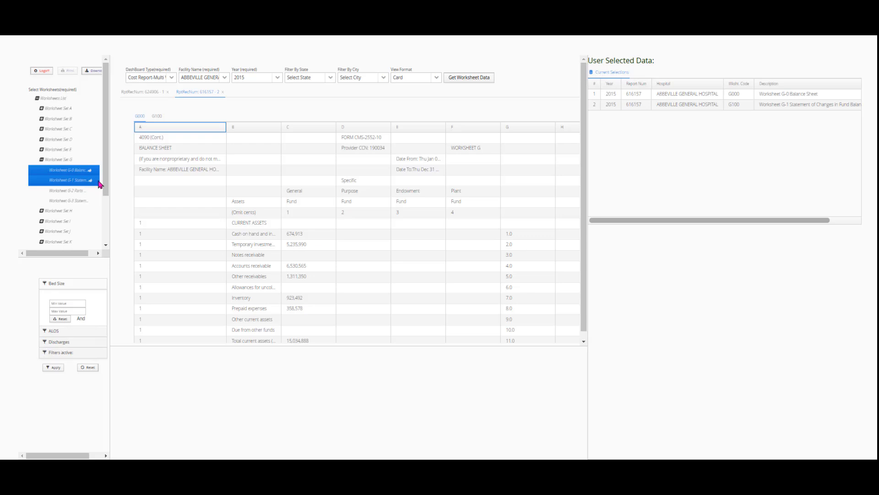
Show the G100 worksheet and widen column A so its fund-balance descriptions show fully.
{"action": "left_click", "coordinate": [157, 116]}
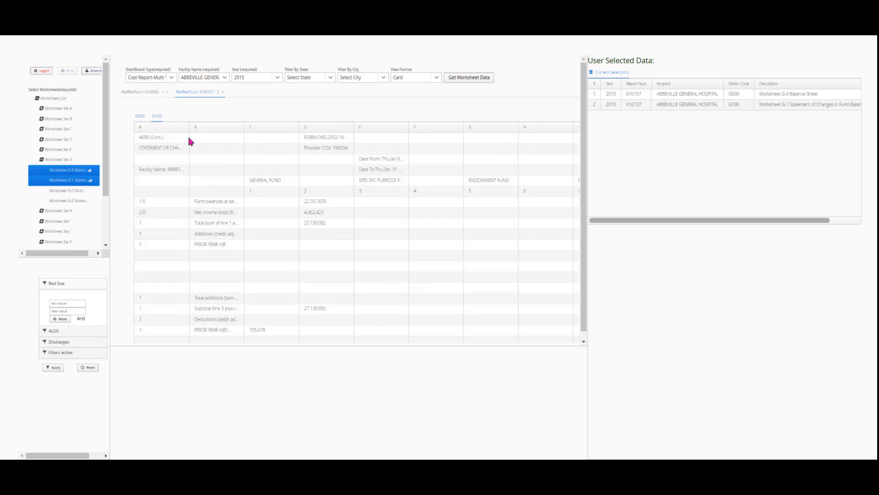
{"action": "left_click_drag", "start_coordinate": [189, 129], "coordinate": [249, 132]}
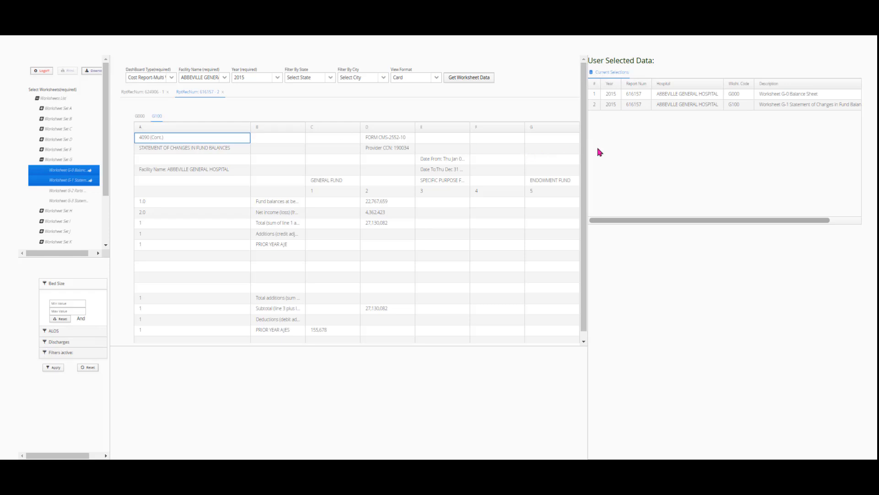
{"action": "left_click_drag", "start_coordinate": [588, 155], "coordinate": [535, 157]}
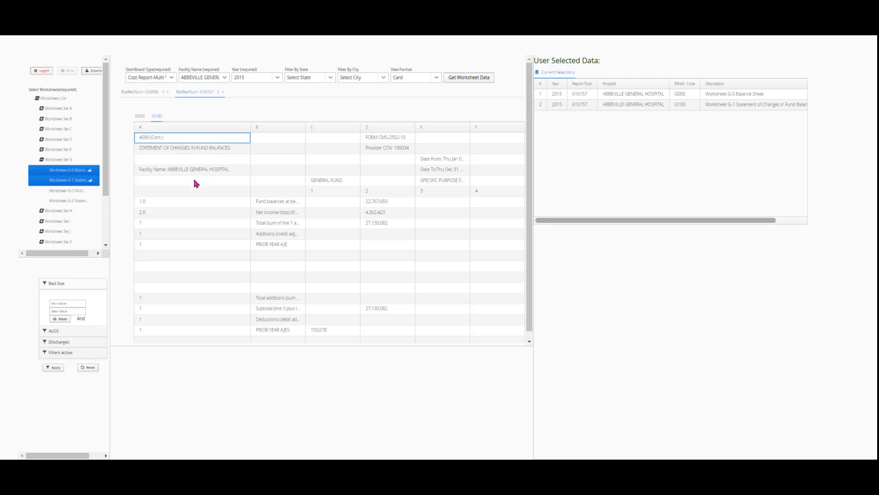
From Worksheet Set A, add Worksheet A Reclassification (A000) as a third selection beside G-0 and G-1.
{"action": "left_click", "coordinate": [142, 93]}
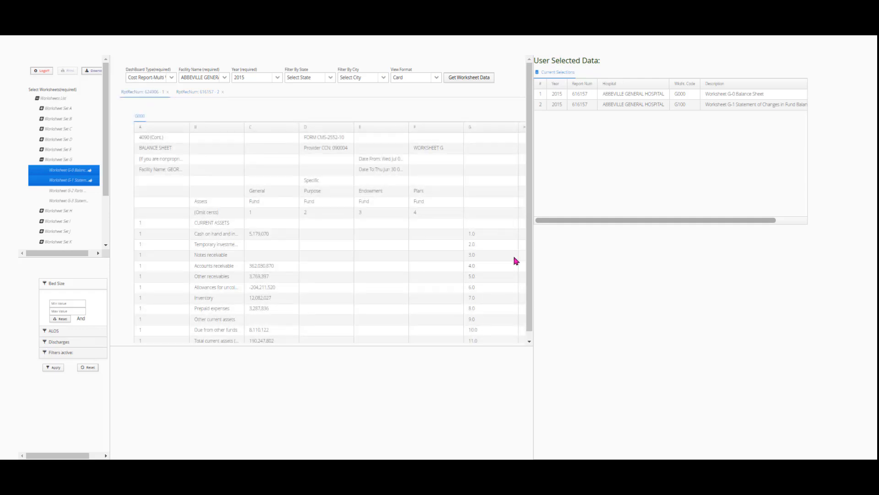
{"action": "left_click_drag", "start_coordinate": [531, 205], "coordinate": [624, 204]}
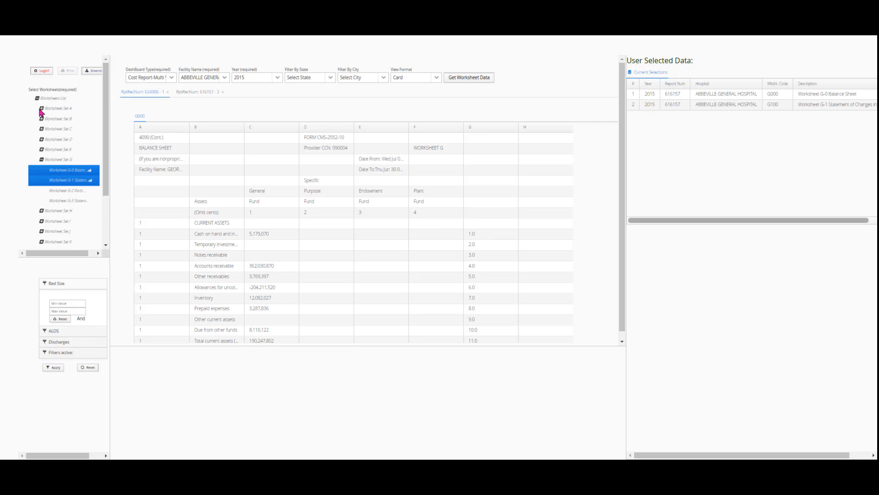
{"action": "left_click", "coordinate": [41, 110]}
{"action": "left_click", "coordinate": [79, 119]}
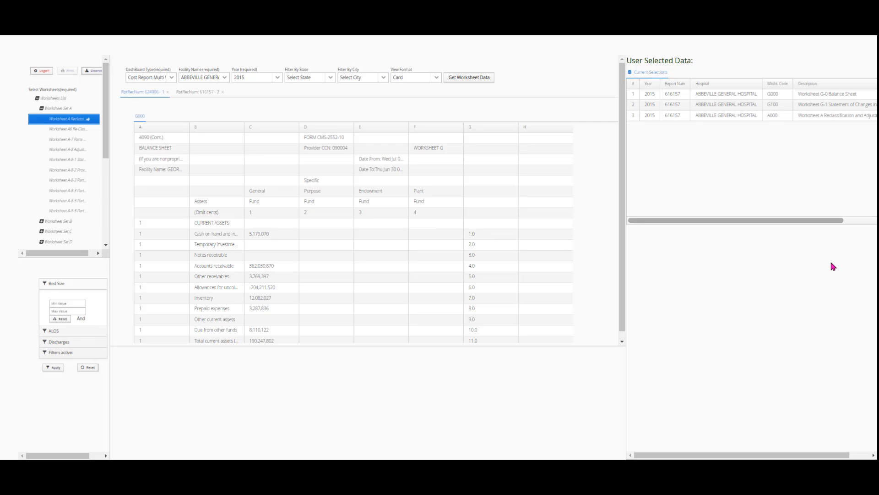
{"action": "left_click_drag", "start_coordinate": [624, 172], "coordinate": [541, 175]}
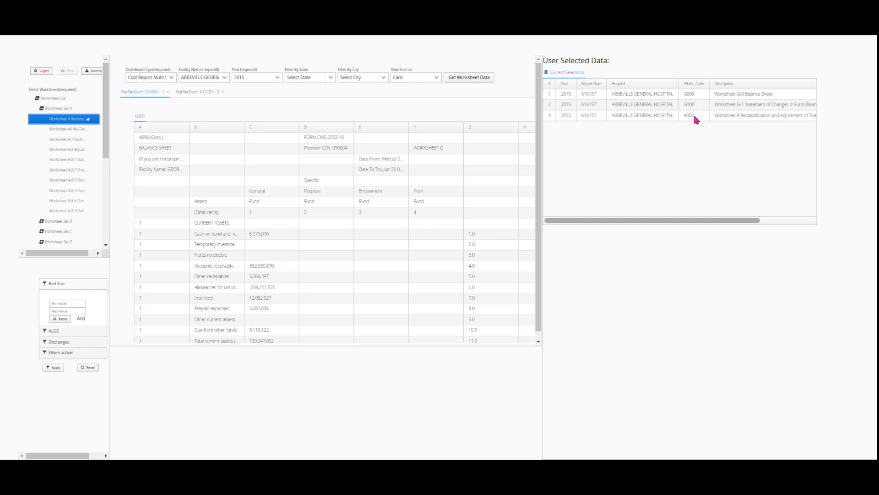
{"action": "left_click_drag", "start_coordinate": [687, 220], "coordinate": [822, 221]}
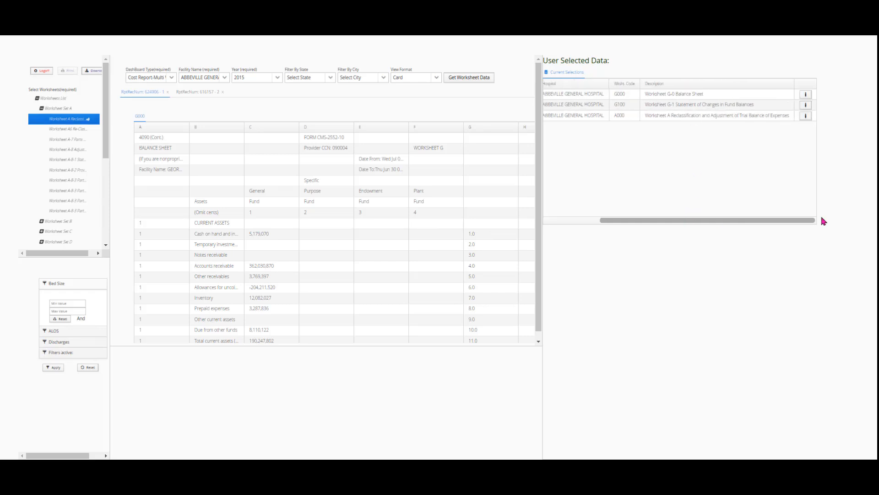
{"action": "left_click", "coordinate": [806, 96]}
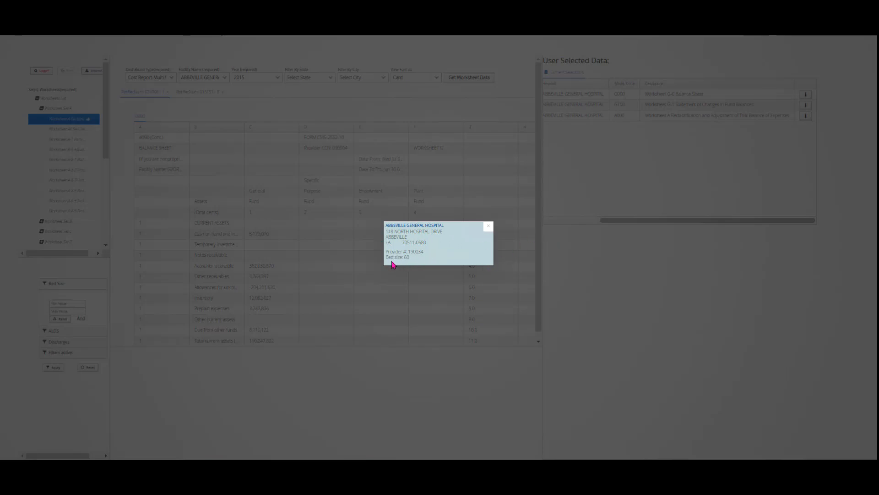
{"action": "left_click", "coordinate": [489, 227]}
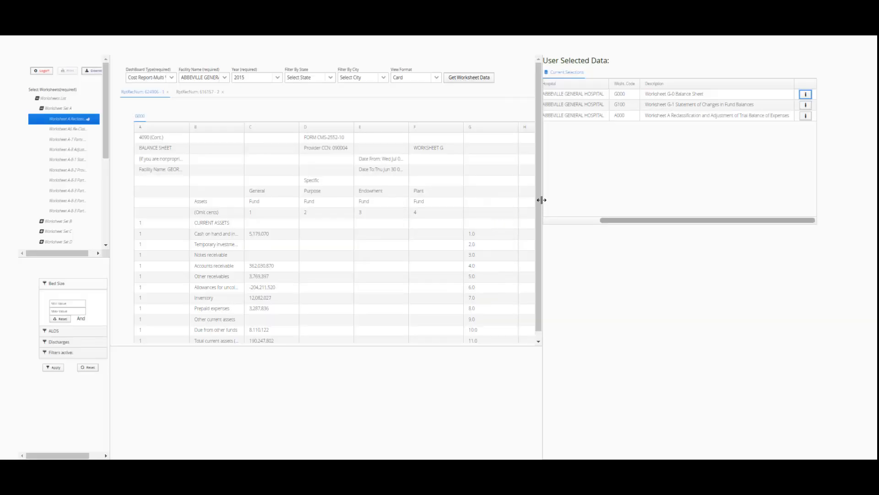
{"action": "left_click_drag", "start_coordinate": [542, 200], "coordinate": [603, 199]}
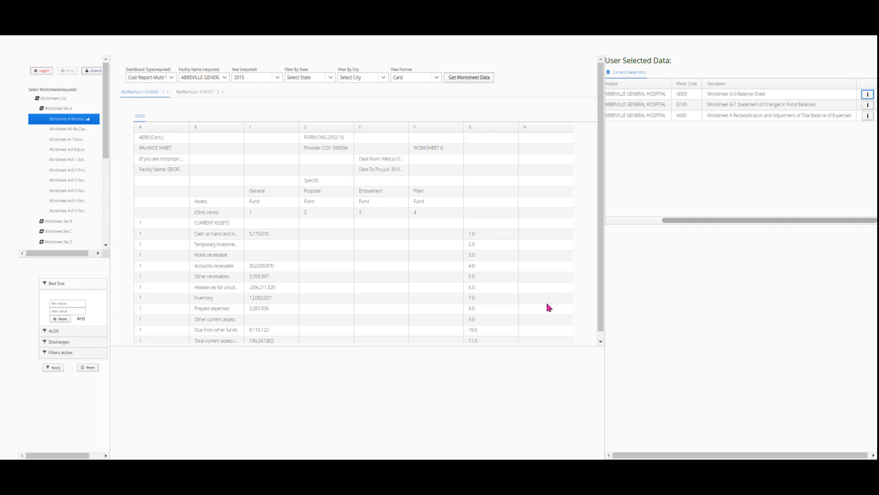
Get worksheet data for A000, G000 and G100, then review the A000 reclassification grid.
{"action": "left_click", "coordinate": [462, 79]}
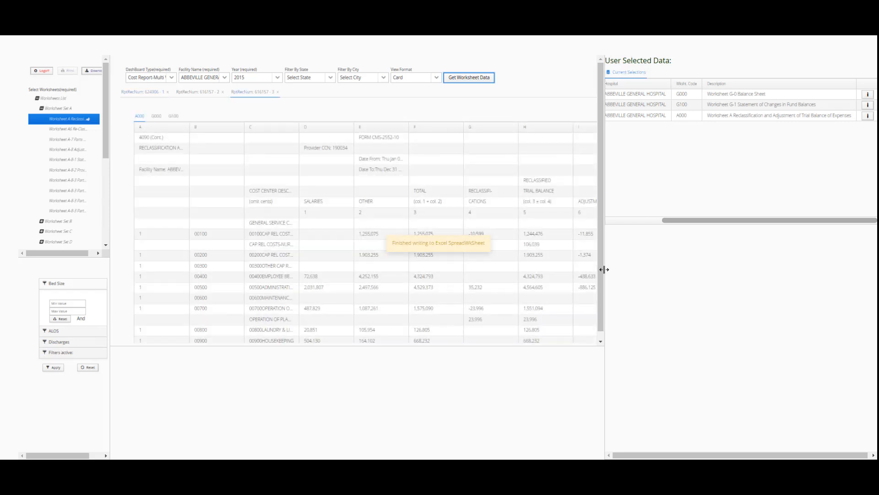
{"action": "left_click_drag", "start_coordinate": [604, 269], "coordinate": [678, 283]}
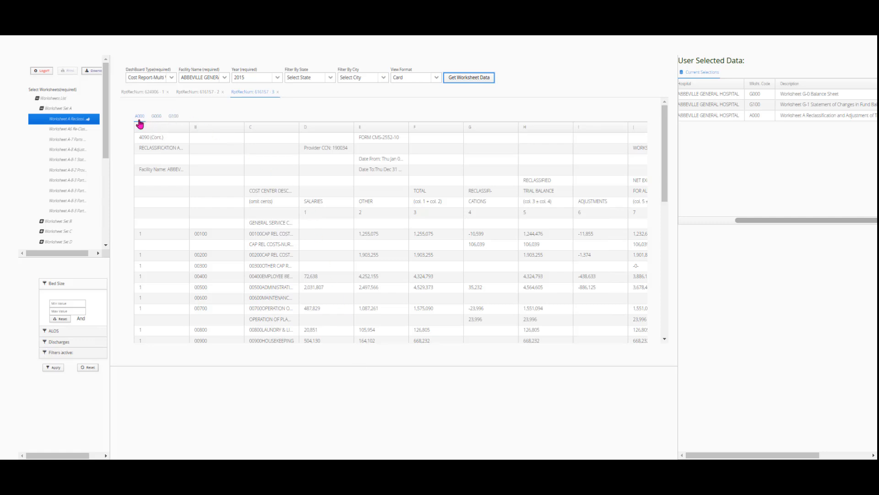
{"action": "left_click", "coordinate": [140, 117]}
{"action": "scroll", "coordinate": [364, 247], "scroll_direction": "down", "scroll_amount": 10}
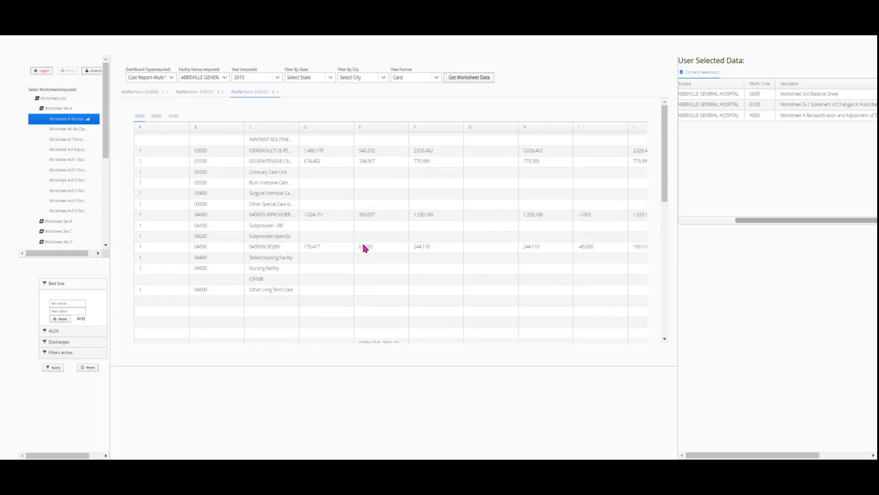
{"action": "scroll", "coordinate": [365, 248], "scroll_direction": "down", "scroll_amount": 10}
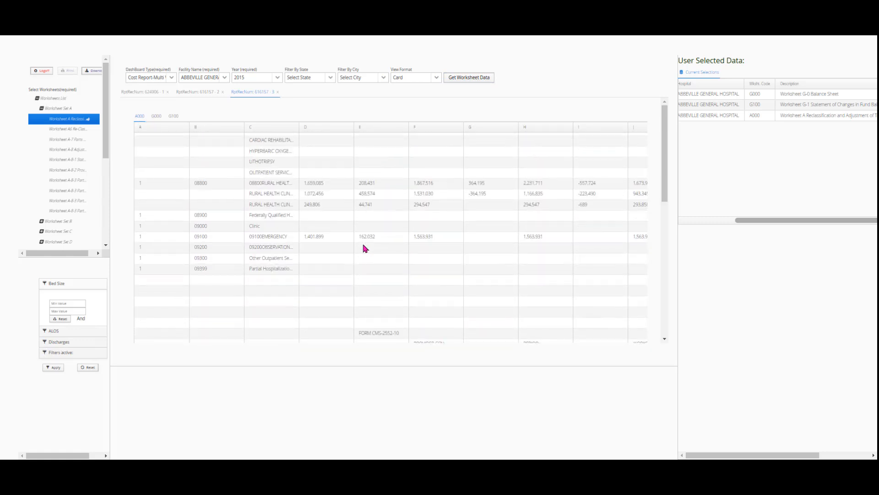
{"action": "scroll", "coordinate": [364, 248], "scroll_direction": "up", "scroll_amount": 20}
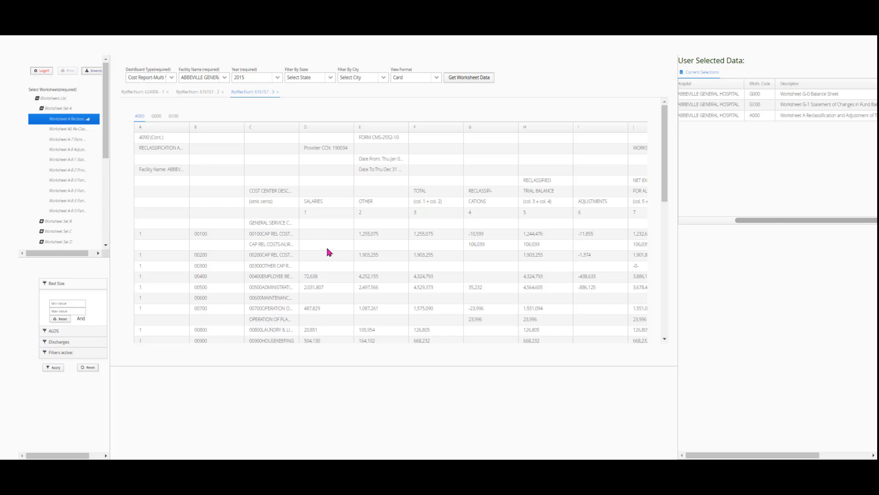
{"action": "left_click_drag", "start_coordinate": [677, 293], "coordinate": [717, 293]}
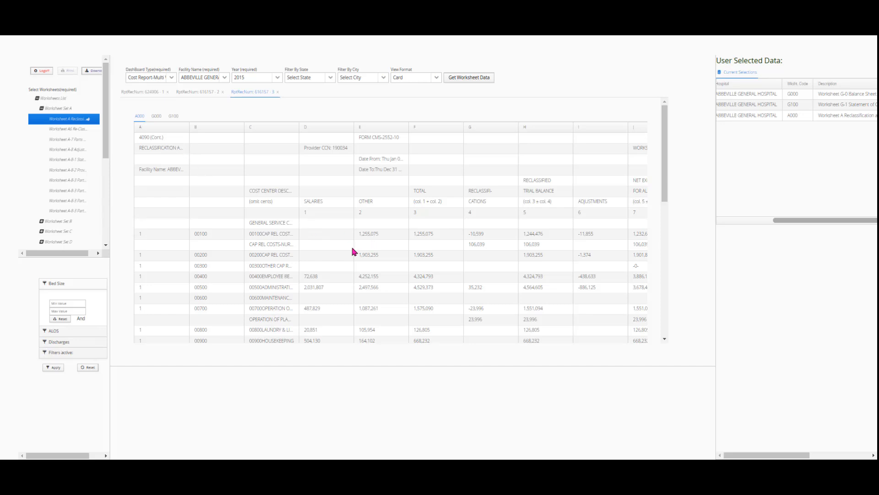
Scroll through the G000 balance sheet grid.
{"action": "left_click", "coordinate": [155, 117]}
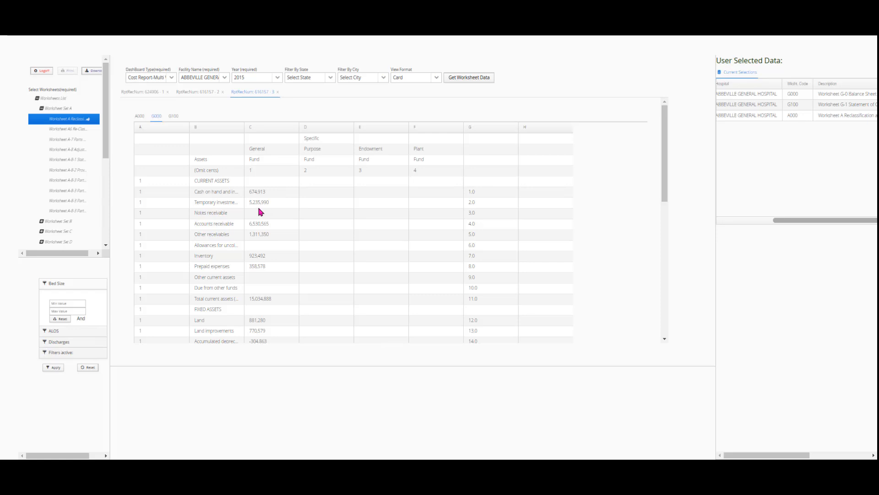
{"action": "scroll", "coordinate": [284, 270], "scroll_direction": "down", "scroll_amount": 8}
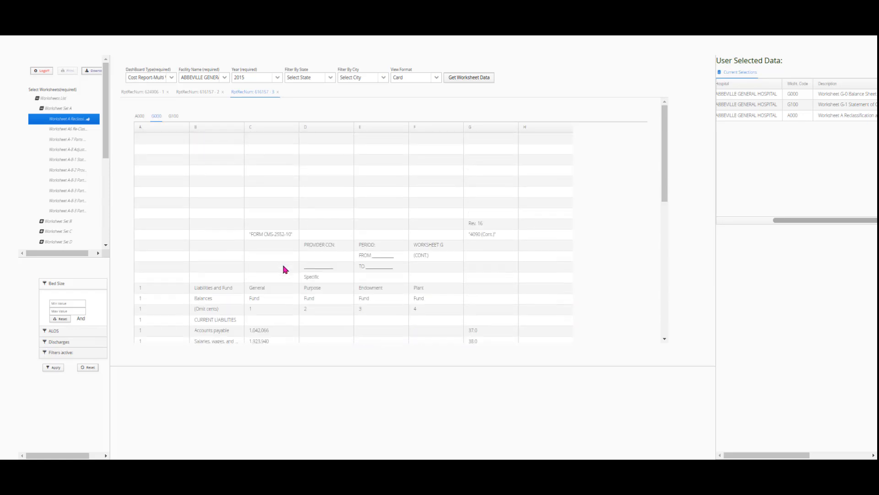
{"action": "scroll", "coordinate": [284, 269], "scroll_direction": "up", "scroll_amount": 10}
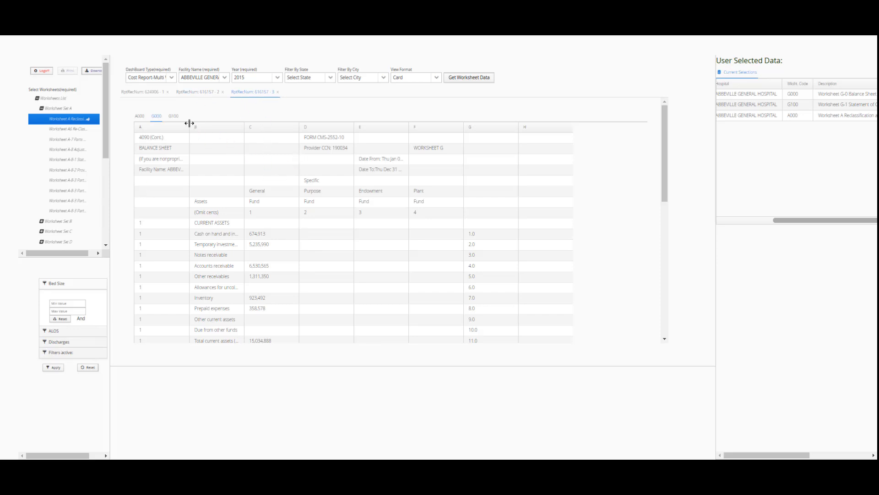
Show the G100 grid with fund balances of 22,767,659 and widen the worksheet list panel.
{"action": "left_click", "coordinate": [174, 118]}
{"action": "scroll", "coordinate": [366, 247], "scroll_direction": "down", "scroll_amount": 10}
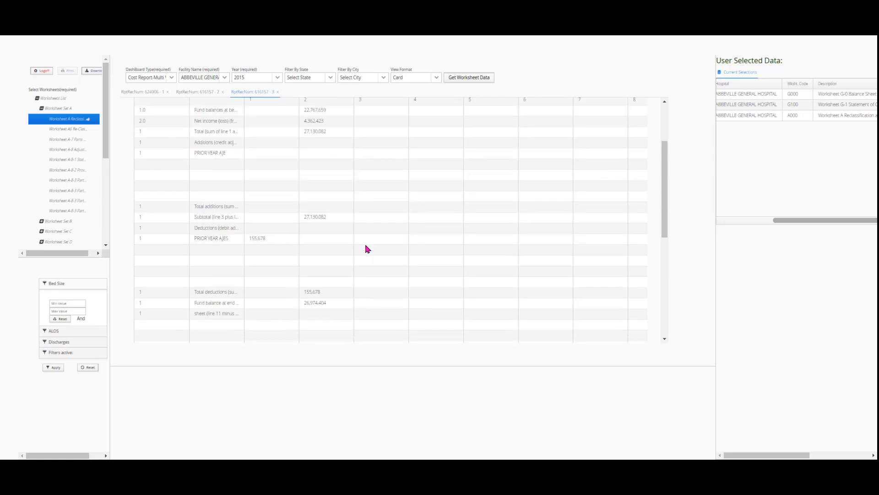
{"action": "scroll", "coordinate": [368, 247], "scroll_direction": "up", "scroll_amount": 10}
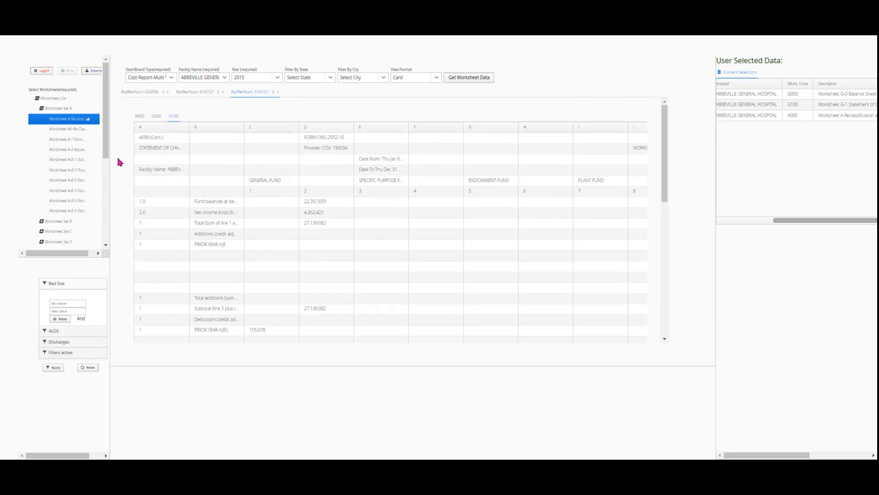
{"action": "left_click_drag", "start_coordinate": [106, 151], "coordinate": [131, 124]}
{"action": "left_click_drag", "start_coordinate": [108, 177], "coordinate": [143, 202]}
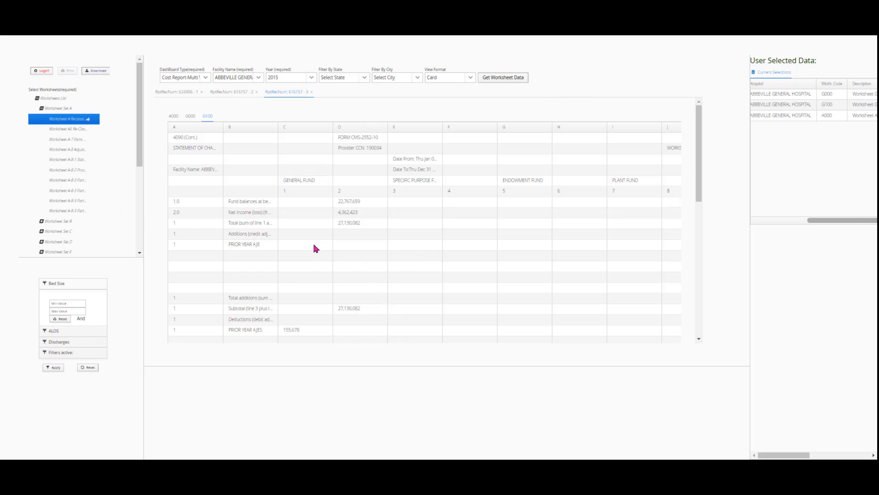
Move A000, G000 and G100 into the download list and download them as one workbook.
{"action": "left_click", "coordinate": [100, 73]}
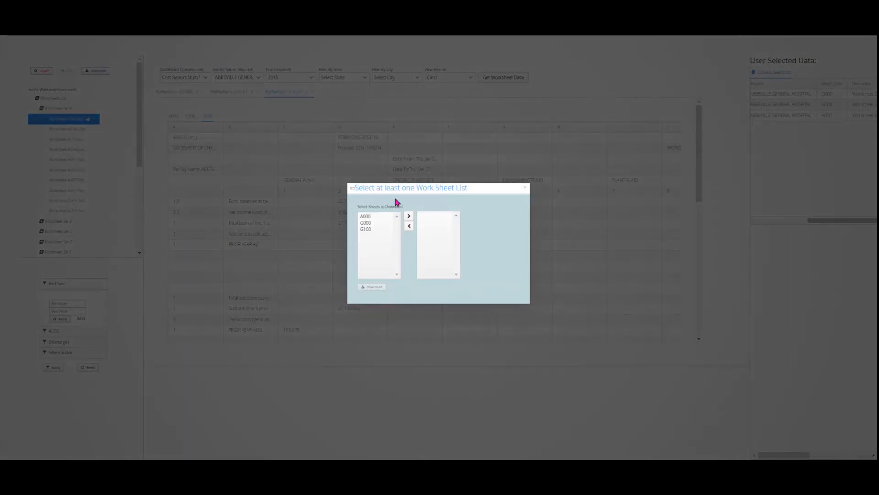
{"action": "left_click", "coordinate": [365, 216]}
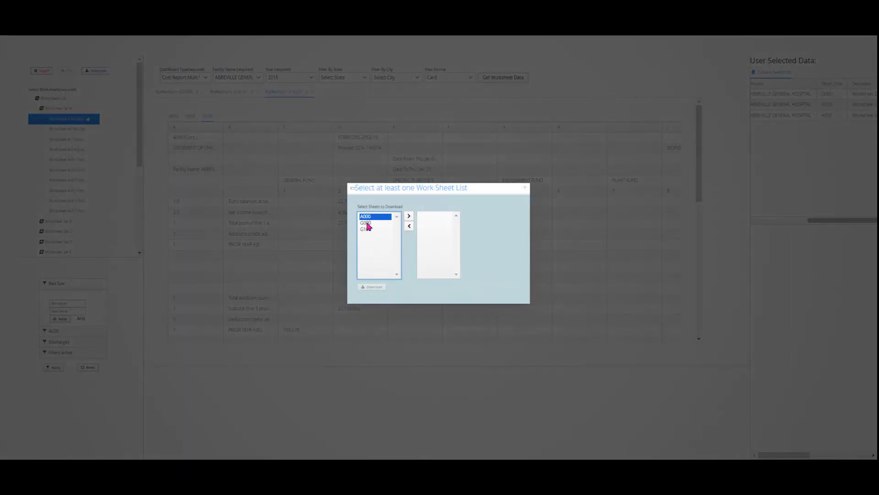
{"action": "left_click", "coordinate": [409, 216]}
{"action": "left_click", "coordinate": [371, 217]}
{"action": "left_click", "coordinate": [409, 216]}
{"action": "left_click", "coordinate": [369, 217]}
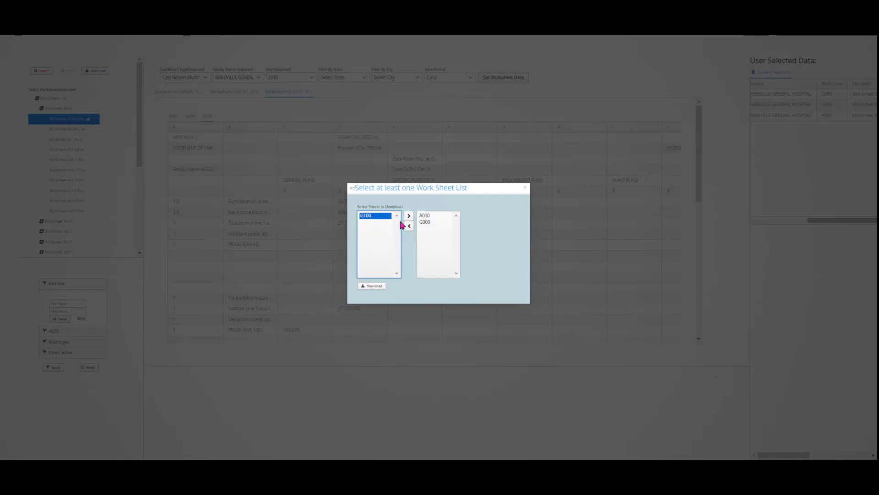
{"action": "left_click", "coordinate": [408, 215]}
{"action": "left_click", "coordinate": [374, 287]}
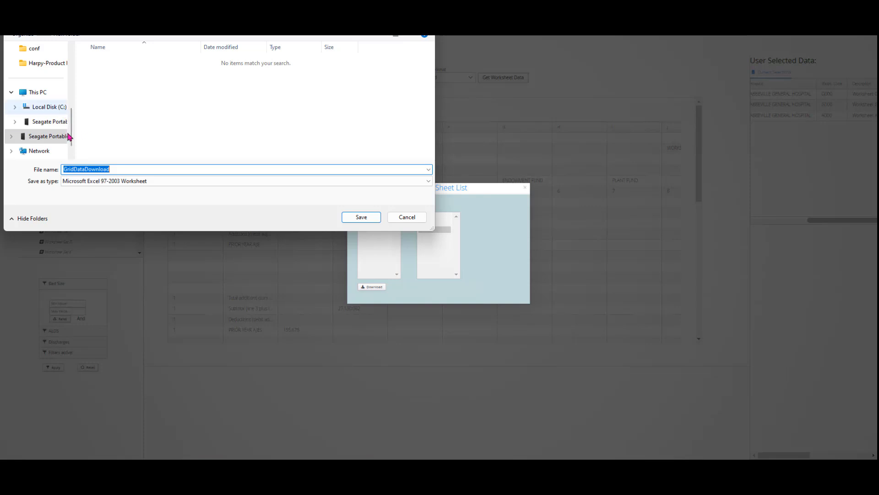
Save GridDataDownload.xls in the Testing folder on Seagate Portable Drive (D:) and open it.
{"action": "mouse_move", "coordinate": [72, 132]}
{"action": "left_mouse_down"}
{"action": "mouse_move", "coordinate": [74, 111]}
{"action": "mouse_move", "coordinate": [73, 134]}
{"action": "left_mouse_up"}
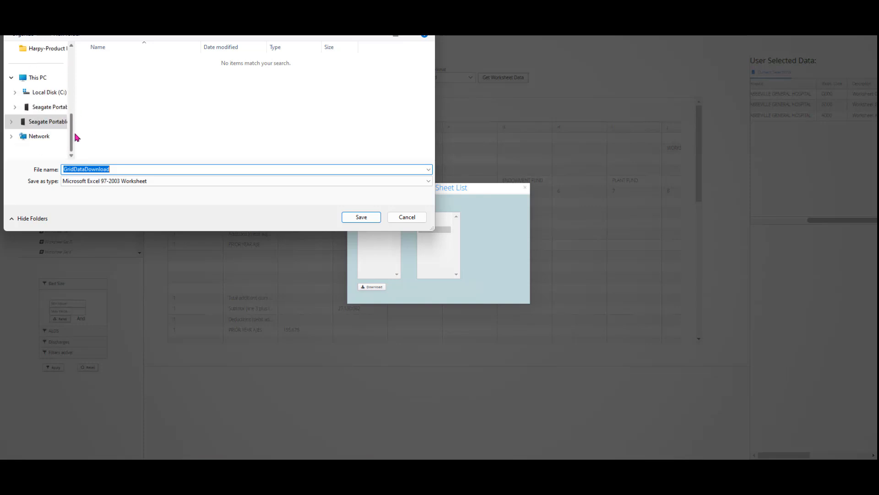
{"action": "left_click", "coordinate": [45, 122]}
{"action": "scroll", "coordinate": [144, 133], "scroll_direction": "down", "scroll_amount": 3}
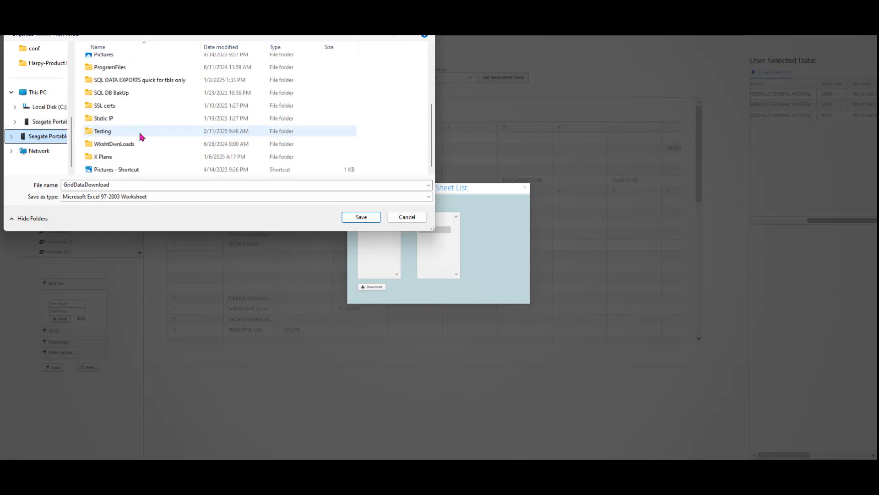
{"action": "double_click", "coordinate": [137, 130]}
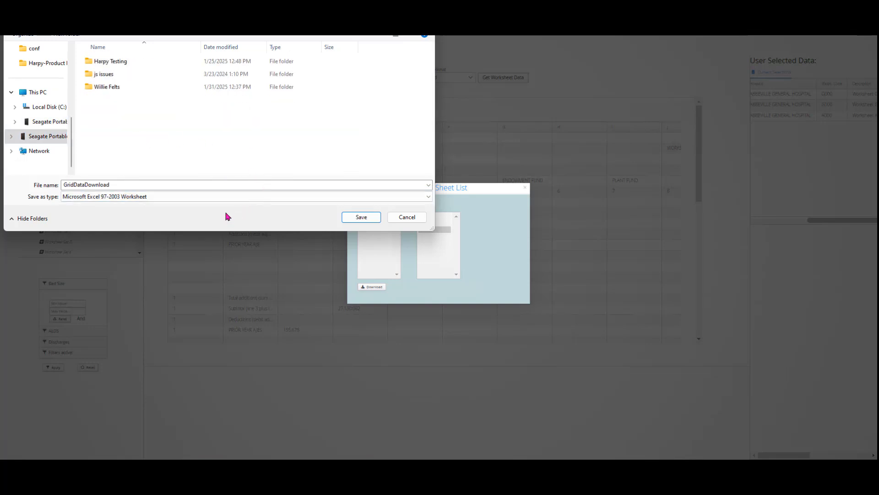
{"action": "left_click", "coordinate": [359, 217]}
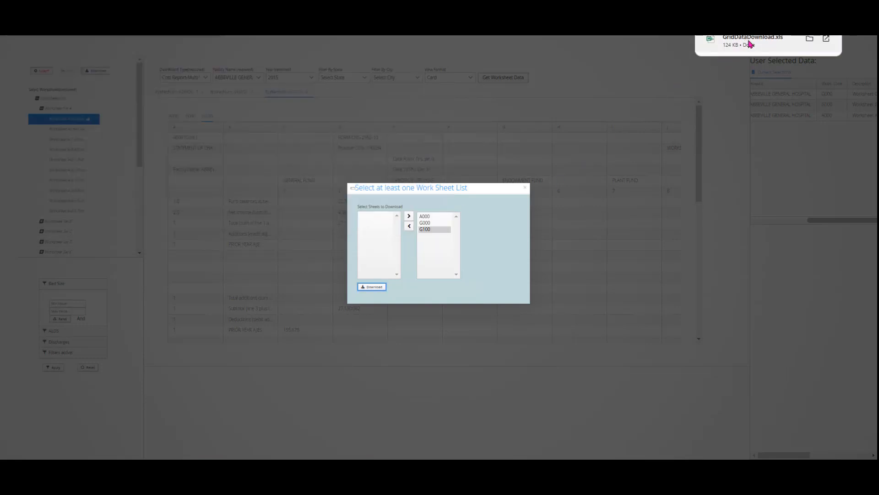
{"action": "left_click", "coordinate": [827, 40]}
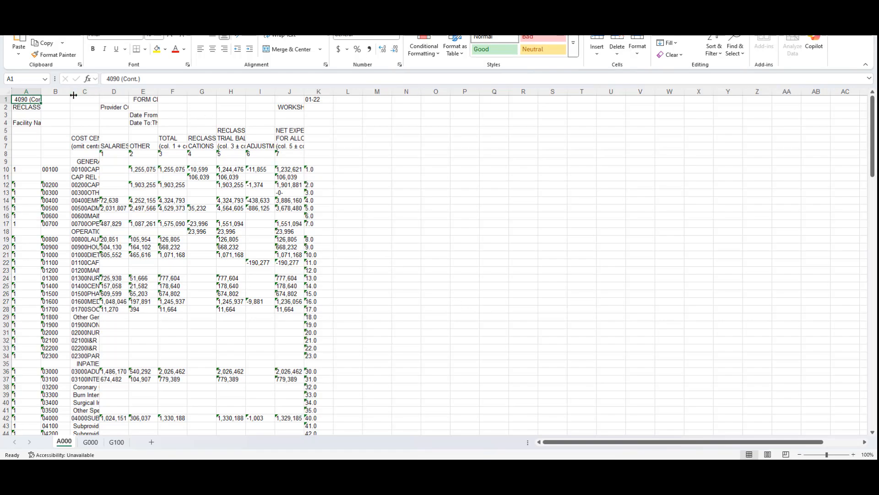
Widen column B of the A000 sheet to show the full cost-center descriptions.
{"action": "left_click_drag", "start_coordinate": [85, 99], "coordinate": [152, 114]}
{"action": "left_click_drag", "start_coordinate": [70, 92], "coordinate": [309, 92]}
{"action": "scroll", "coordinate": [447, 238], "scroll_direction": "down", "scroll_amount": 10}
{"action": "scroll", "coordinate": [440, 243], "scroll_direction": "up", "scroll_amount": 10}
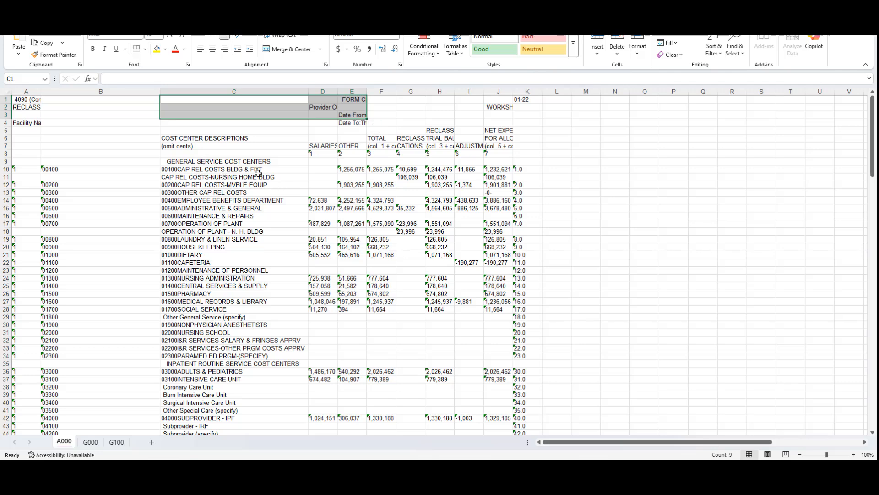
Check the A000 values in column D, from the salary in D14 down to D37.
{"action": "left_click", "coordinate": [351, 170]}
{"action": "left_click", "coordinate": [326, 200]}
{"action": "left_click", "coordinate": [323, 232]}
{"action": "left_click", "coordinate": [324, 255]}
{"action": "left_click", "coordinate": [322, 271]}
{"action": "left_click_drag", "start_coordinate": [322, 286], "coordinate": [322, 294]}
{"action": "left_click", "coordinate": [322, 302]}
{"action": "left_click_drag", "start_coordinate": [321, 325], "coordinate": [321, 341]}
{"action": "left_click", "coordinate": [319, 377]}
{"action": "scroll", "coordinate": [320, 376], "scroll_direction": "down", "scroll_amount": 8}
{"action": "scroll", "coordinate": [319, 376], "scroll_direction": "down", "scroll_amount": 4}
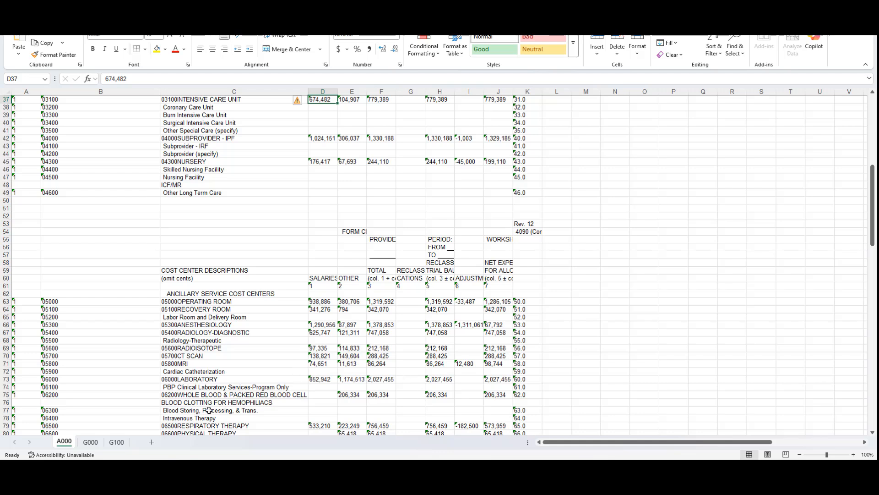
Look over the G000 and G100 sheets, then close Excel without saving.
{"action": "left_click", "coordinate": [90, 442]}
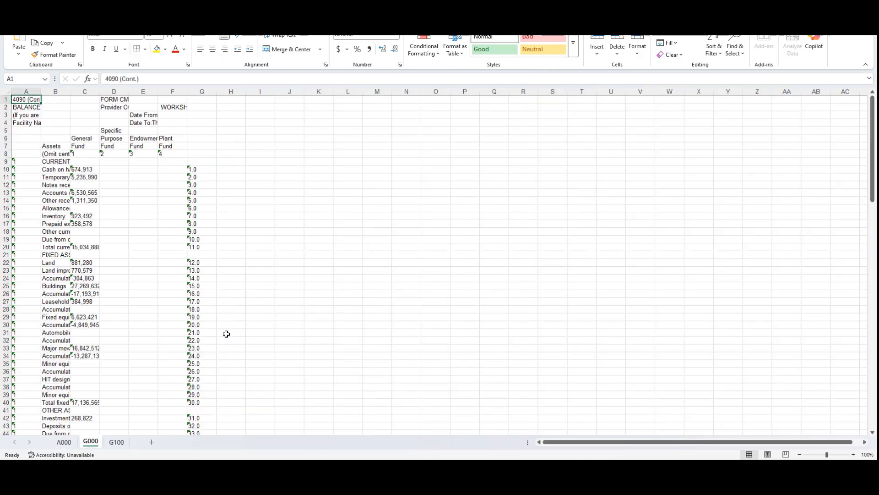
{"action": "left_click", "coordinate": [116, 442]}
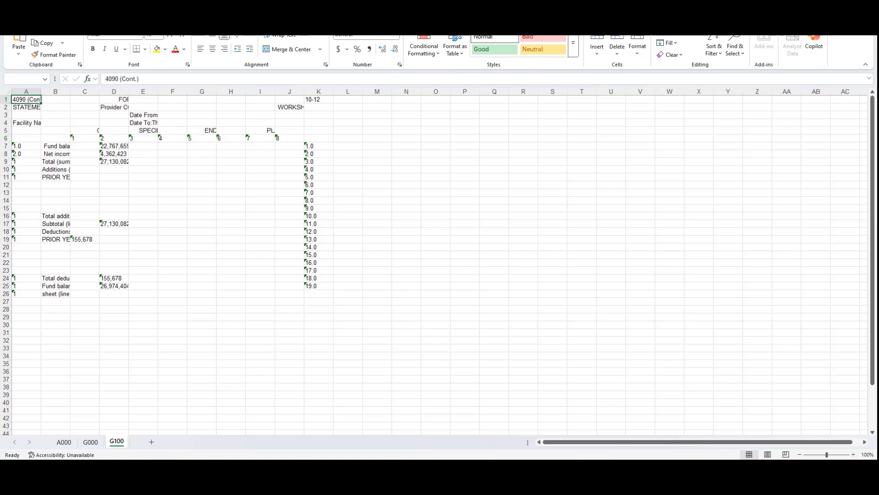
{"action": "key", "text": "alt+F4"}
{"action": "left_click", "coordinate": [474, 296]}
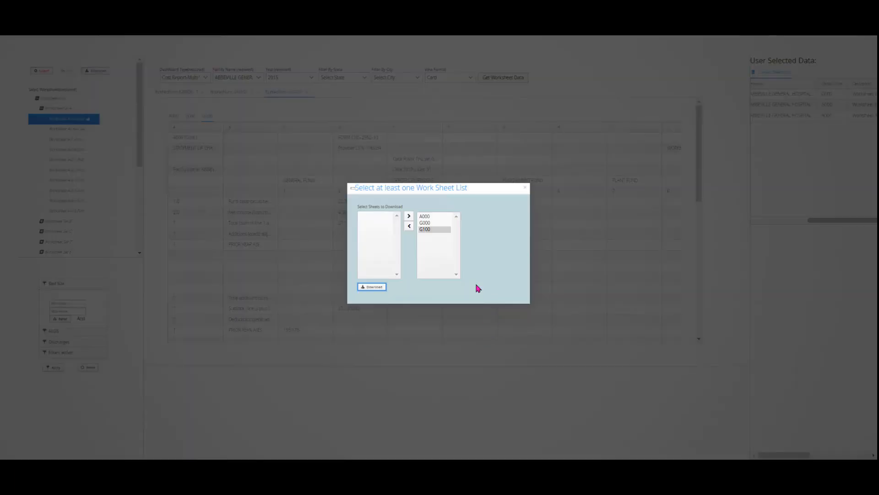
Close the Select at least one Work Sheet List window to return to the G100 grid.
{"action": "left_click", "coordinate": [525, 187]}
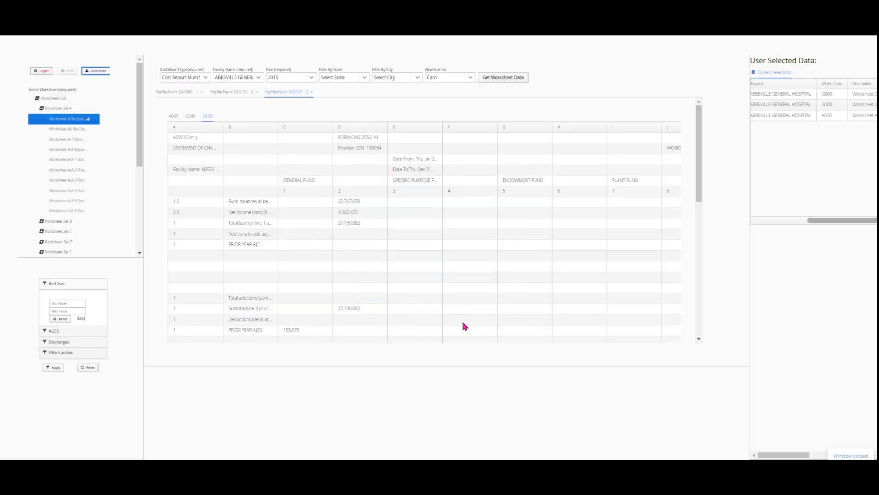